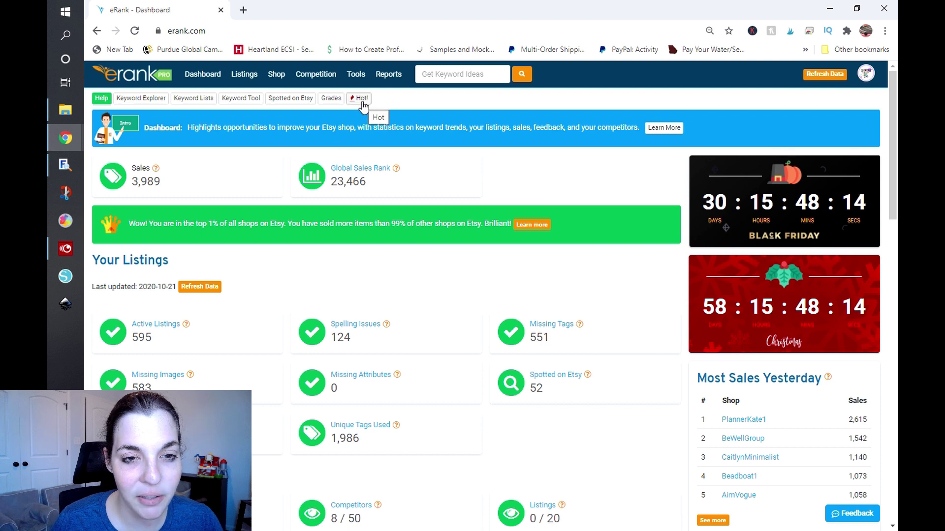
# Open eRank's Hot! page listing today's trending Etsy, Amazon and eBay keywords
pyautogui.moveTo(358, 77)
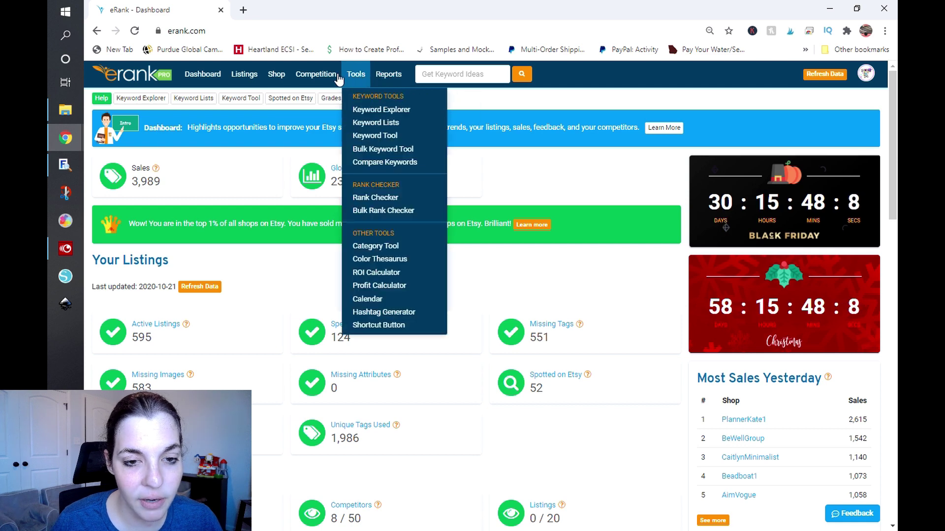
pyautogui.moveTo(264, 78)
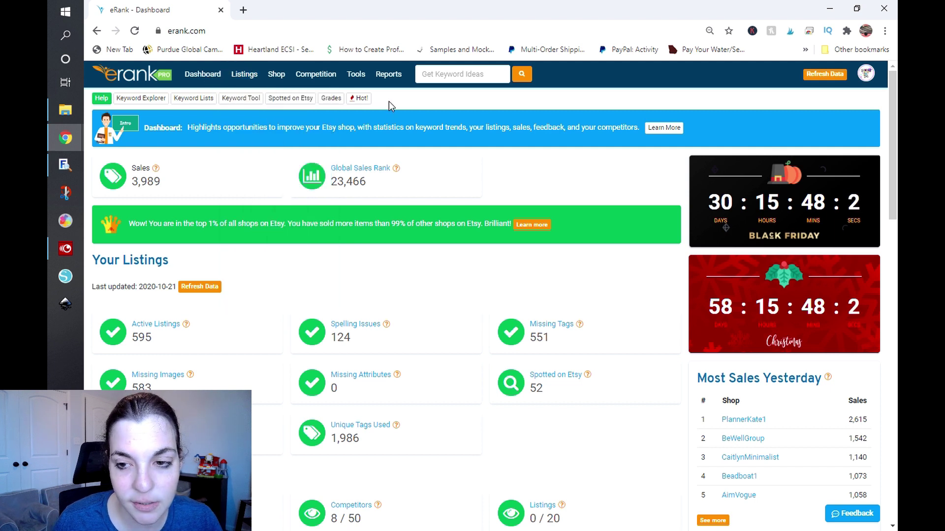
pyautogui.click(359, 98)
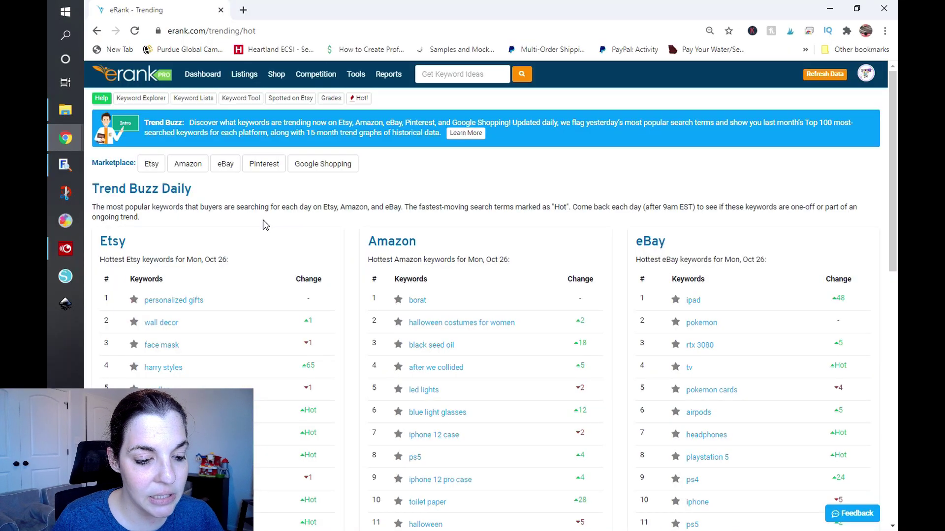
# Review the Oct 26 Etsy, Amazon and eBay hot keyword tables, then open monthly Trend Buzz
pyautogui.scroll(-3, 266, 224)
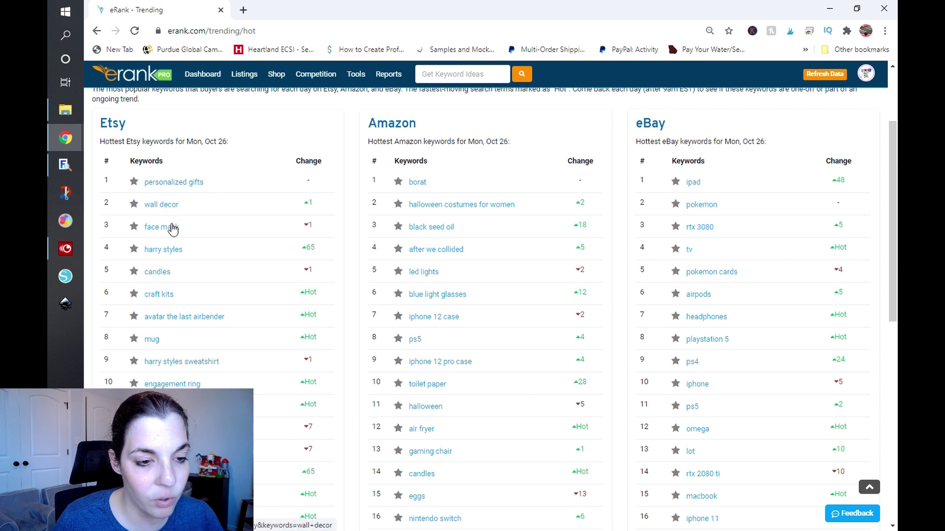
pyautogui.scroll(-1, 212, 277)
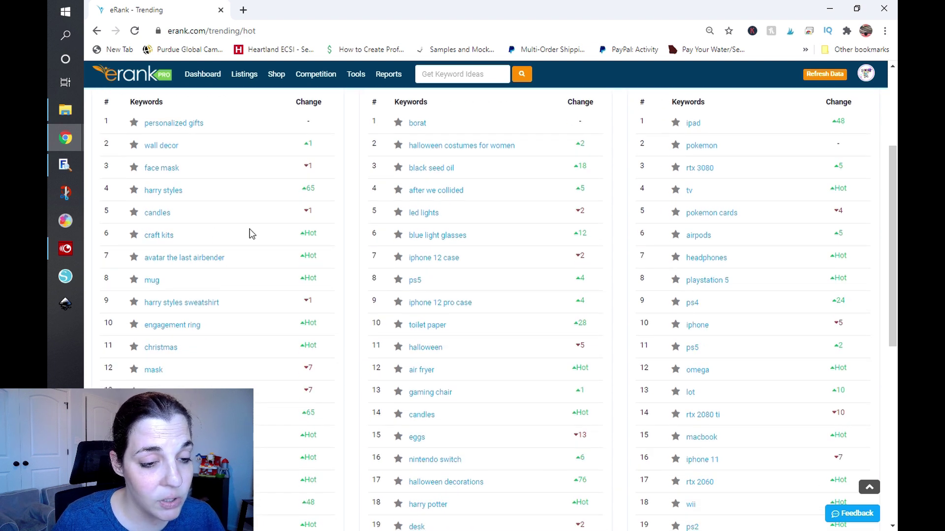
pyautogui.scroll(-1, 250, 233)
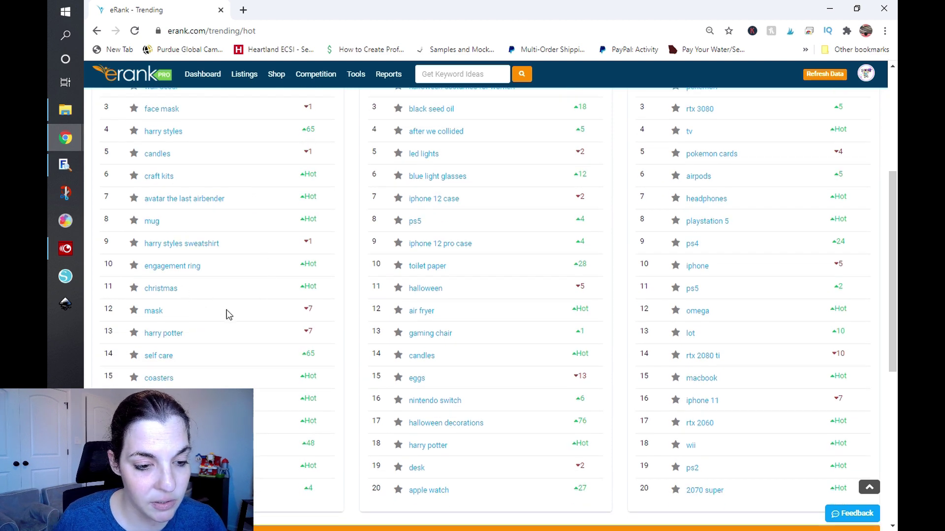
pyautogui.scroll(-1, 229, 322)
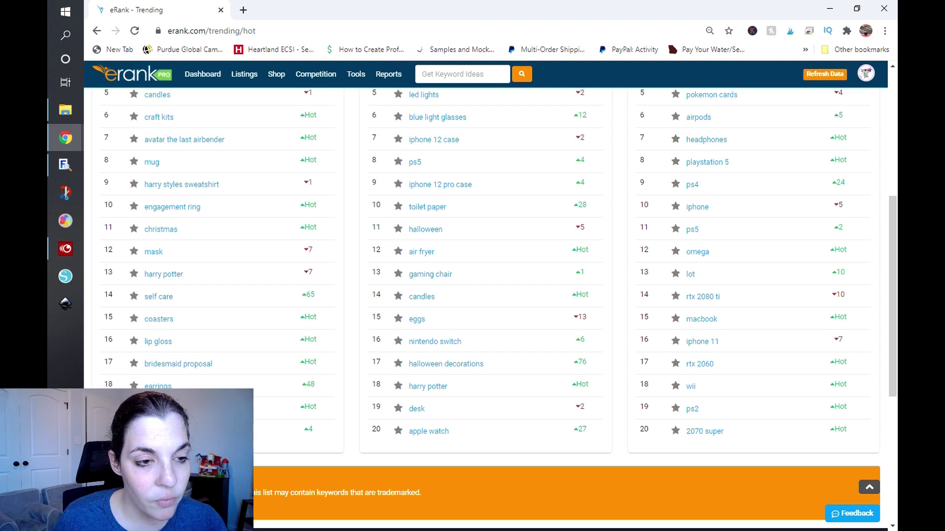
pyautogui.scroll(4, 487, 295)
pyautogui.scroll(2, 249, 317)
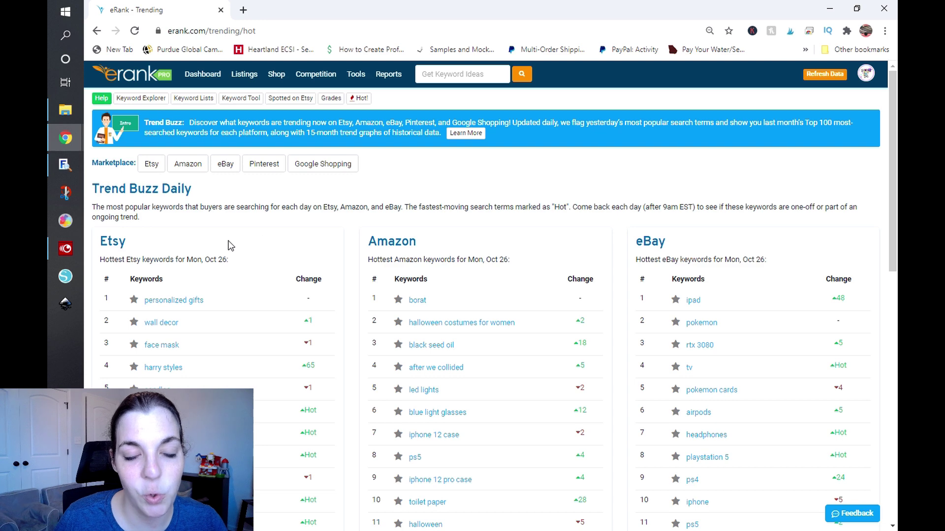
pyautogui.moveTo(362, 74)
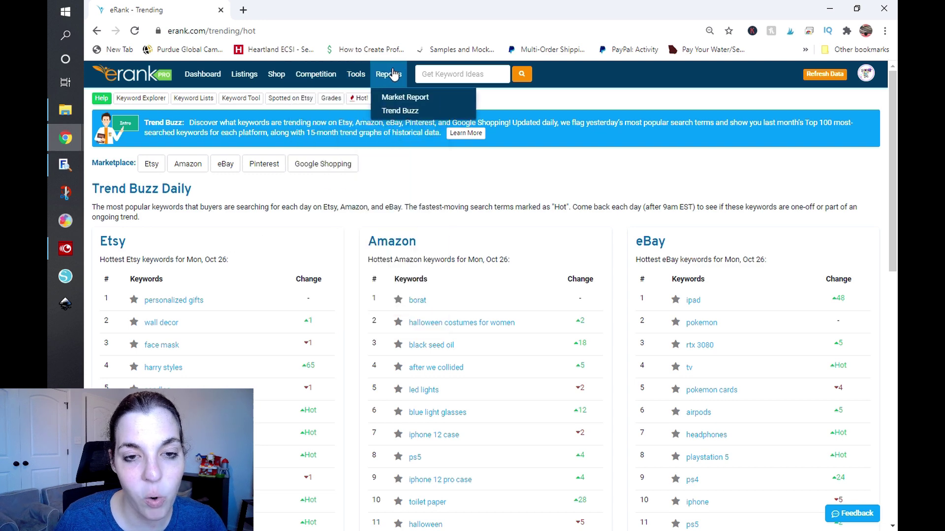
pyautogui.click(399, 111)
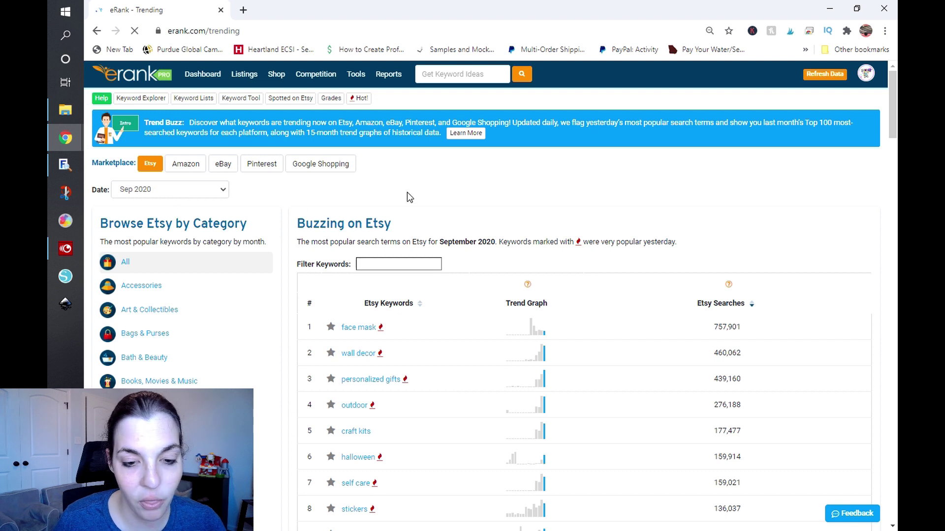
# Scroll the September 2020 Buzzing on Etsy list down to Browse Etsy by Category
pyautogui.scroll(-1, 406, 192)
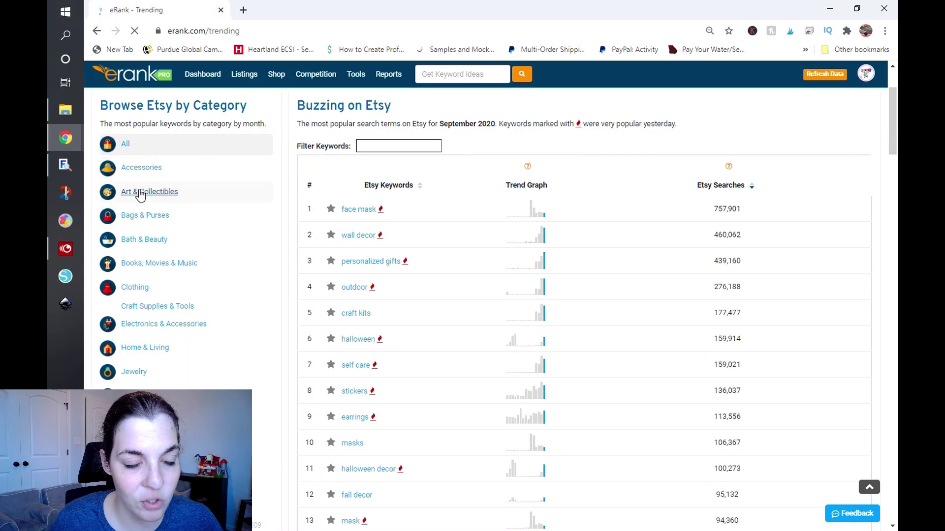
# Show the Art & Collectibles top 100 terms for September 2020 and scan the full table
pyautogui.click(140, 192)
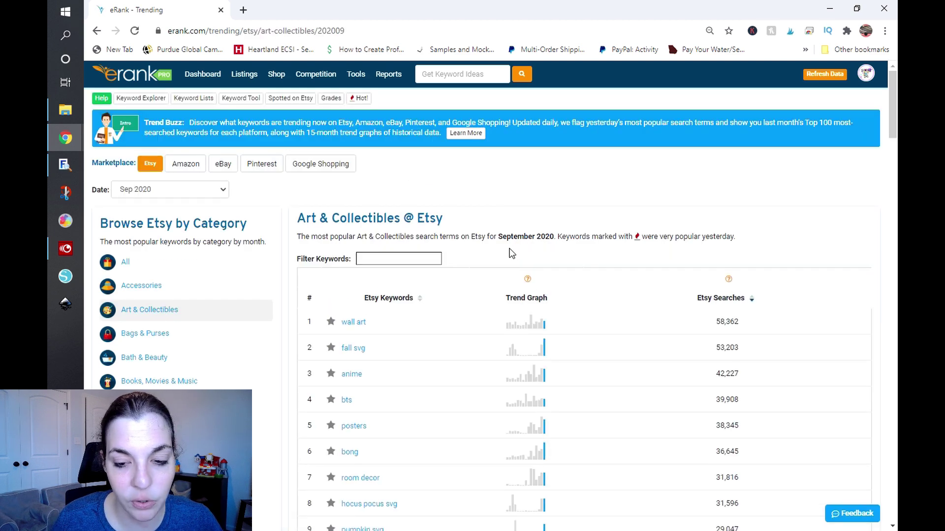
pyautogui.scroll(-10, 512, 253)
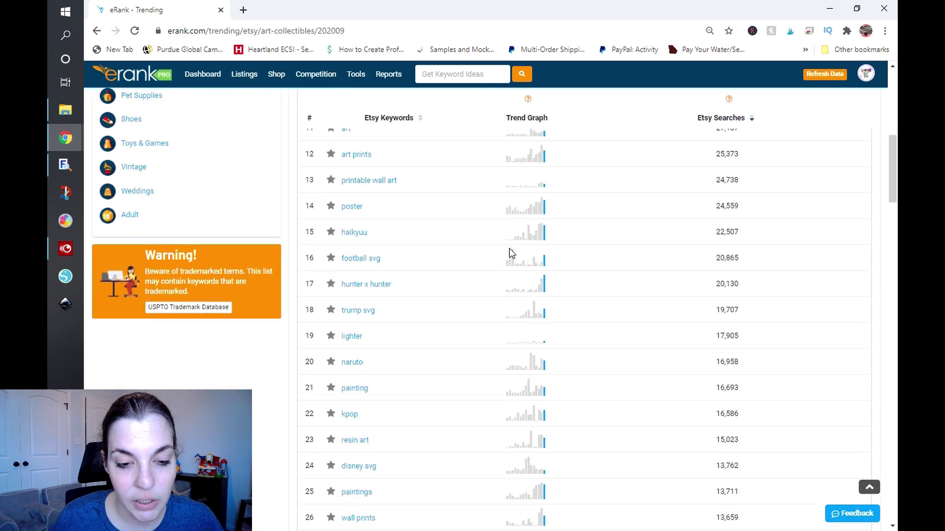
pyautogui.scroll(-7, 511, 253)
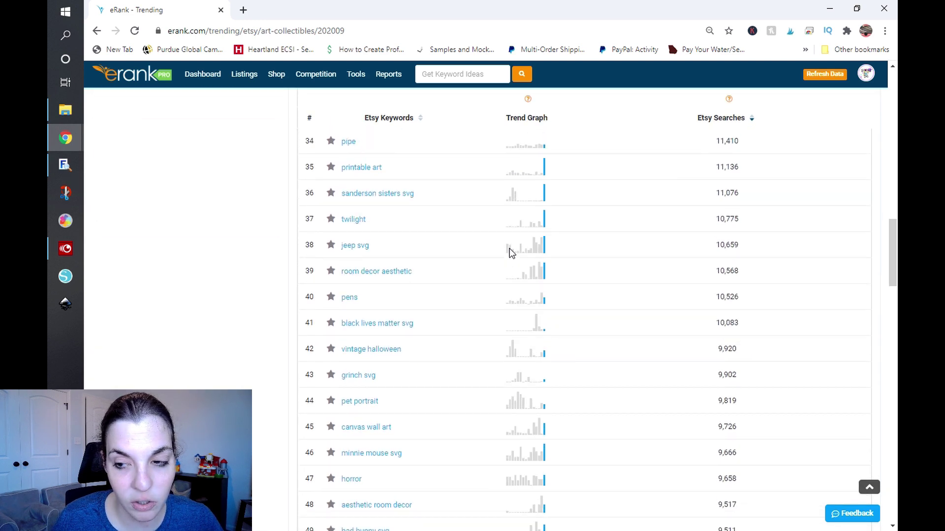
pyautogui.scroll(-20, 512, 253)
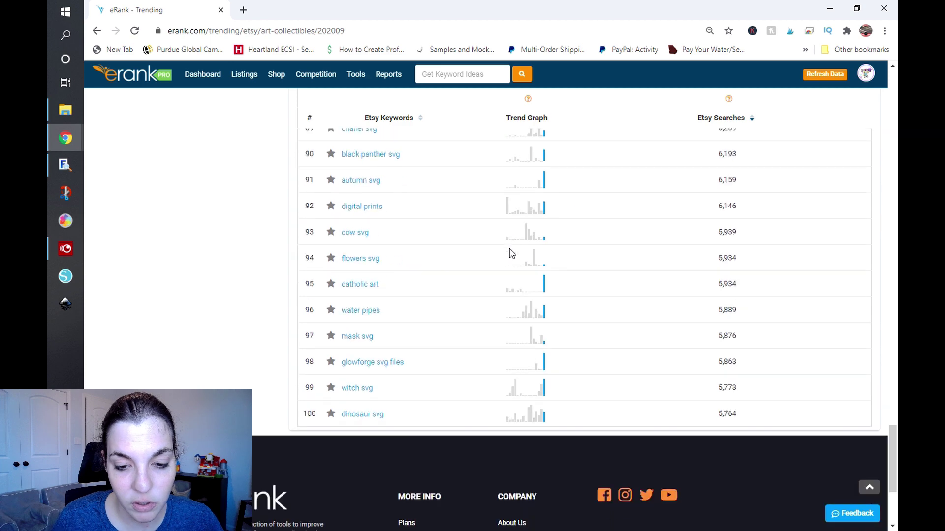
pyautogui.moveTo(892, 475); pyautogui.dragTo(879, 106)
pyautogui.click(173, 323)
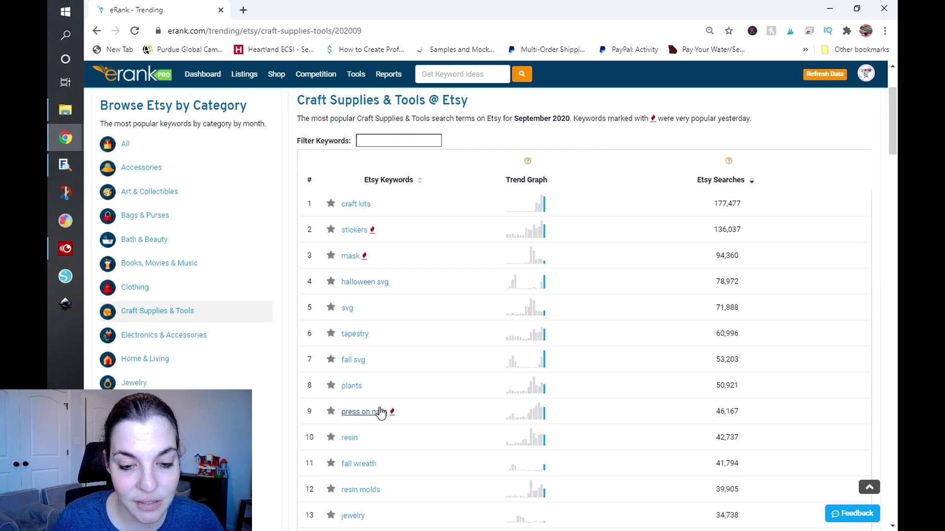
pyautogui.scroll(-3, 430, 377)
pyautogui.scroll(-2, 430, 376)
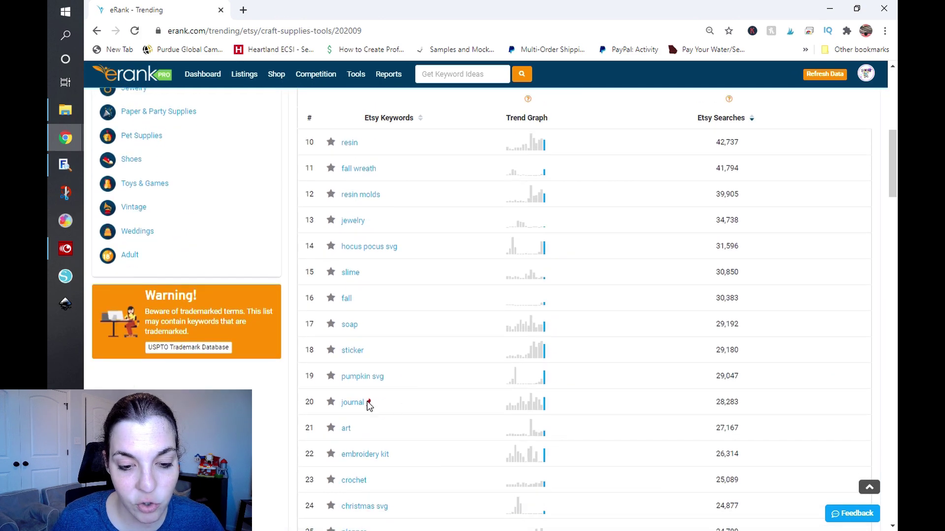
pyautogui.scroll(-2, 429, 396)
pyautogui.scroll(-2, 429, 398)
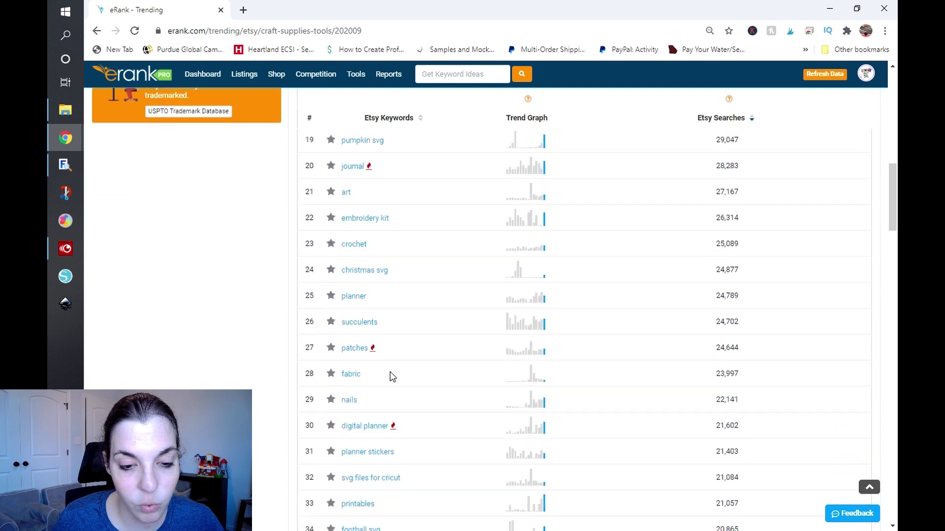
pyautogui.scroll(-2, 428, 369)
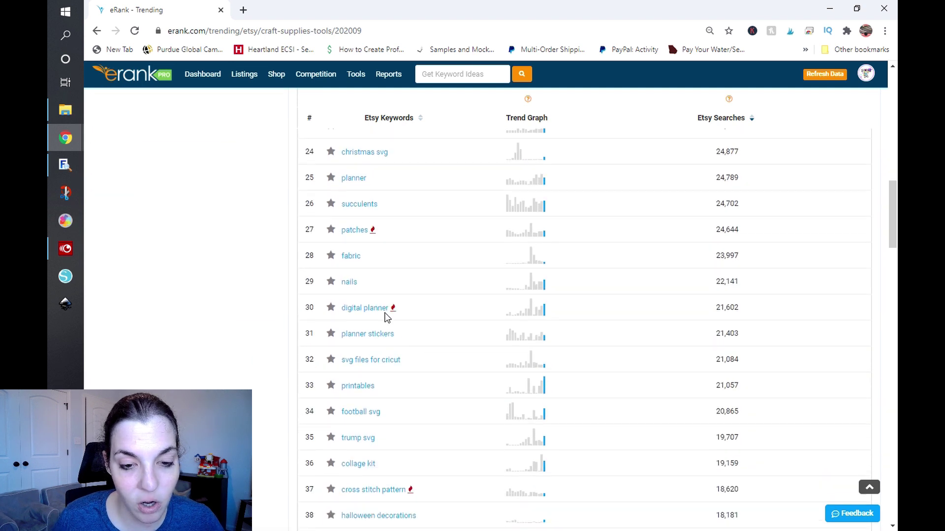
pyautogui.scroll(-2, 458, 361)
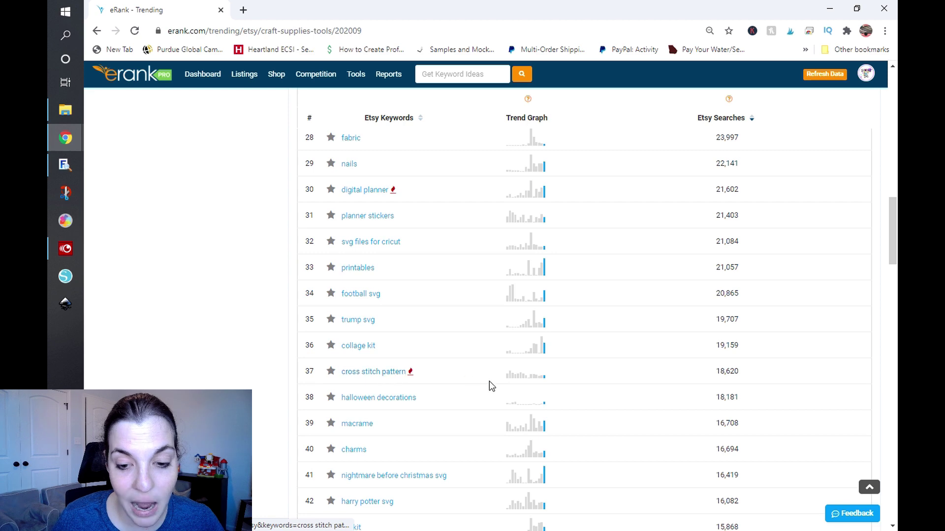
pyautogui.scroll(-3, 489, 383)
pyautogui.scroll(-10, 489, 381)
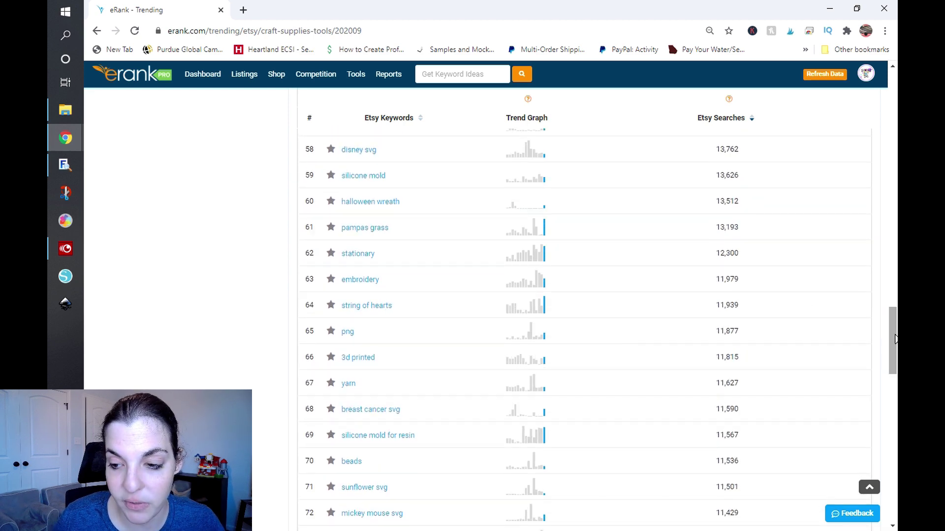
pyautogui.moveTo(895, 338); pyautogui.dragTo(895, 102)
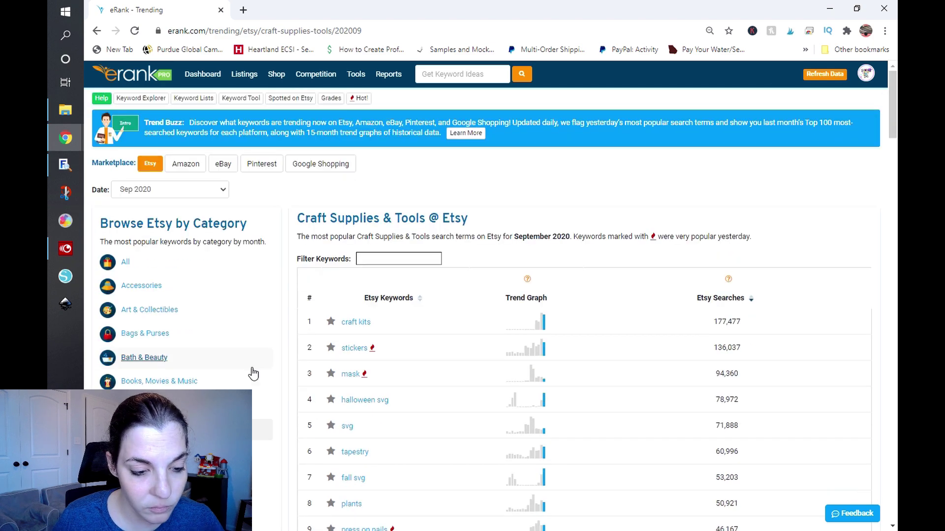
pyautogui.scroll(-2, 253, 374)
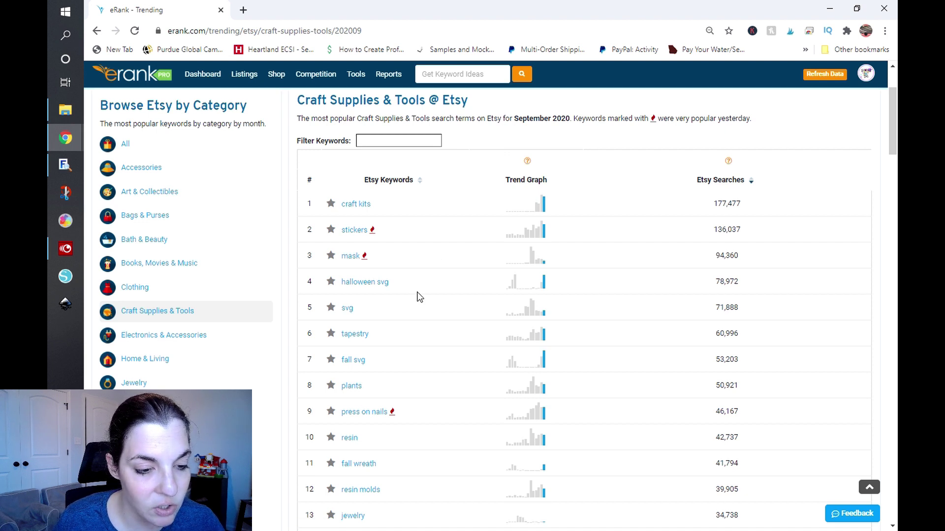
pyautogui.scroll(-1, 418, 296)
pyautogui.click(174, 349)
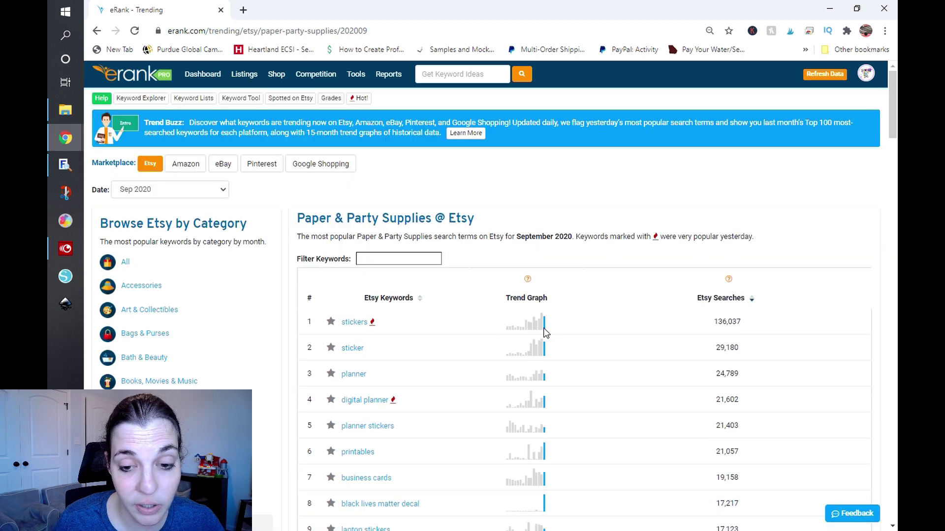
# Change the Trend Buzz date from September to Aug 2020
pyautogui.scroll(-6, 440, 327)
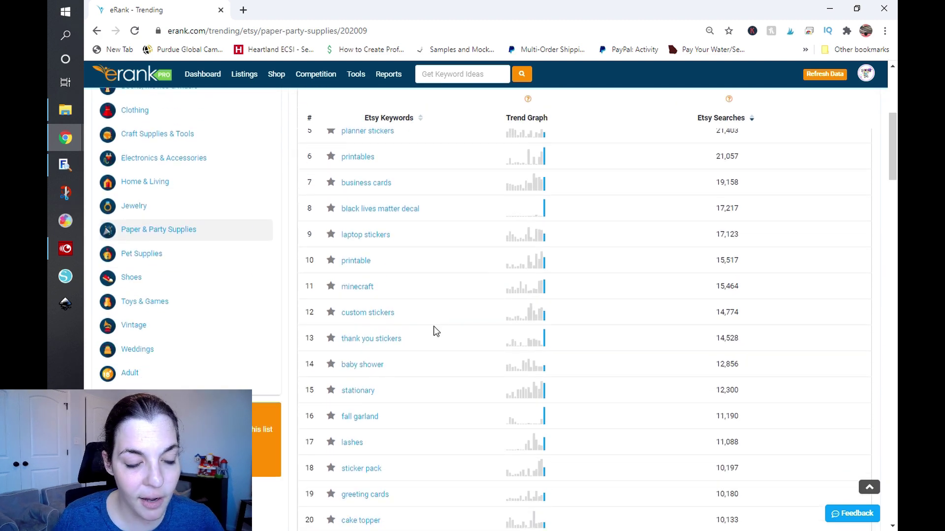
pyautogui.scroll(6, 206, 325)
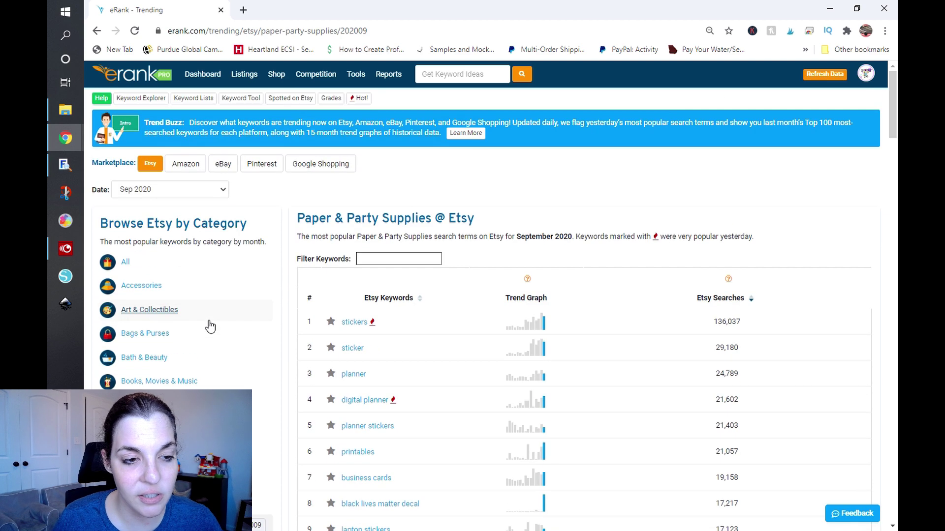
pyautogui.click(217, 191)
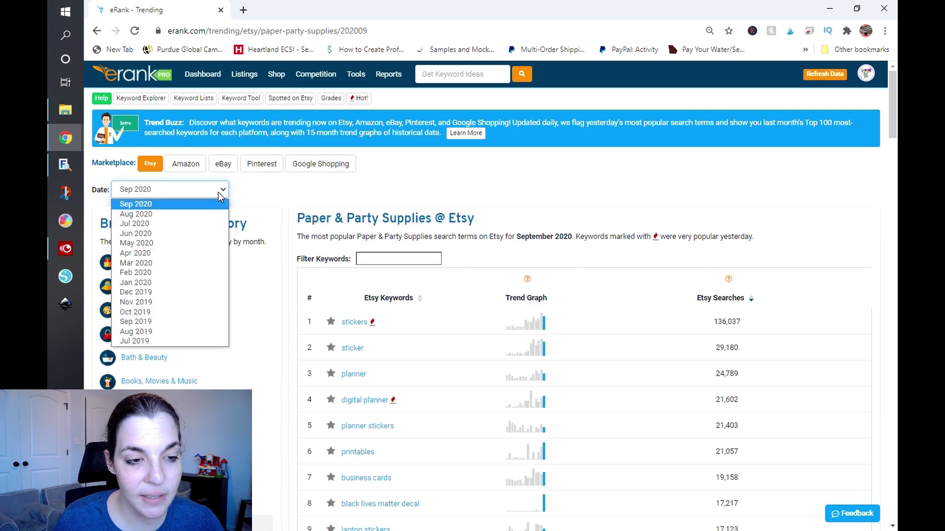
pyautogui.click(205, 214)
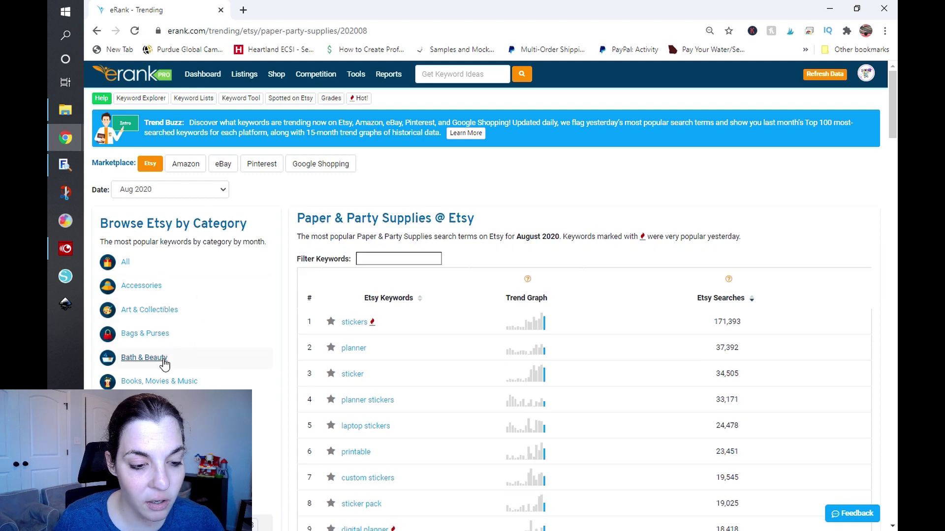
# Switch to Craft Supplies & Tools for August 2020, led by craft kits at 196,814 searches
pyautogui.click(148, 429)
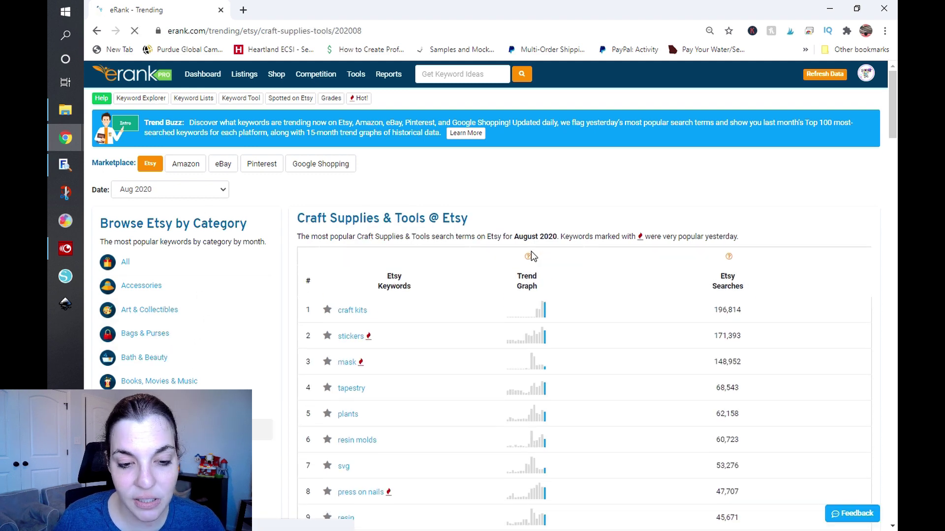
pyautogui.scroll(-3, 530, 251)
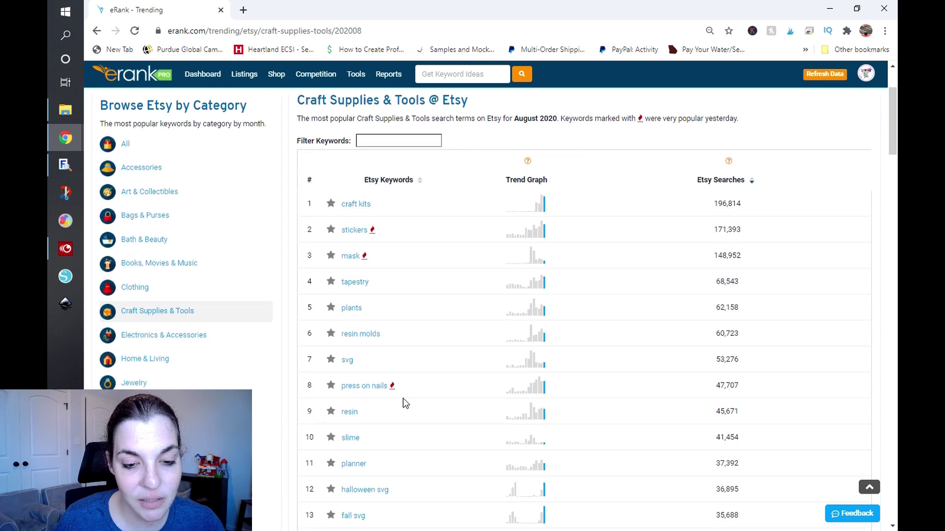
pyautogui.scroll(-6, 456, 359)
pyautogui.scroll(9, 456, 359)
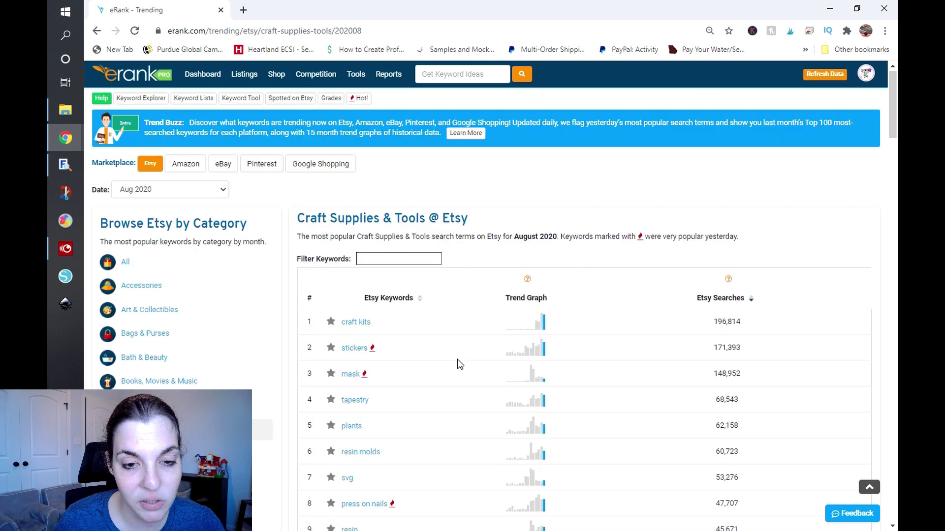
pyautogui.click(167, 189)
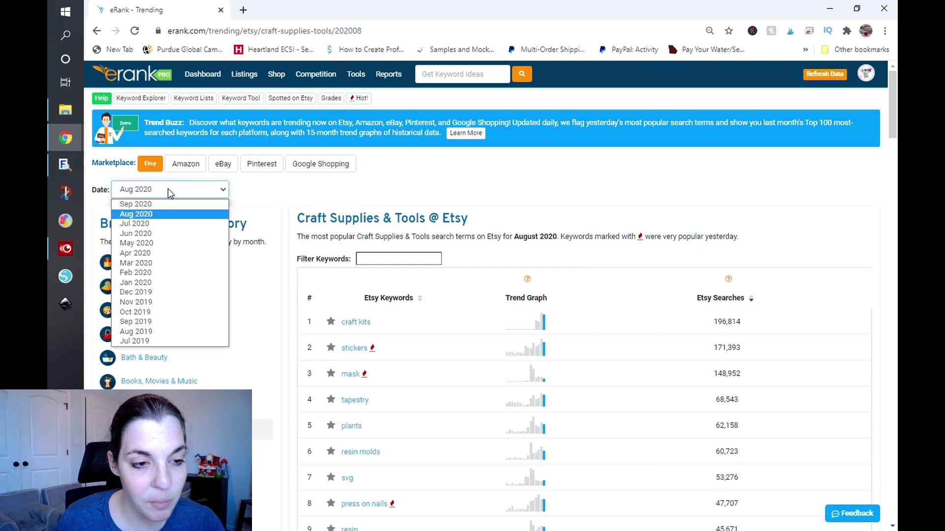
# Select Jul 2020 and scan the Craft Supplies & Tools list, now led by mask at 156,383
pyautogui.click(167, 224)
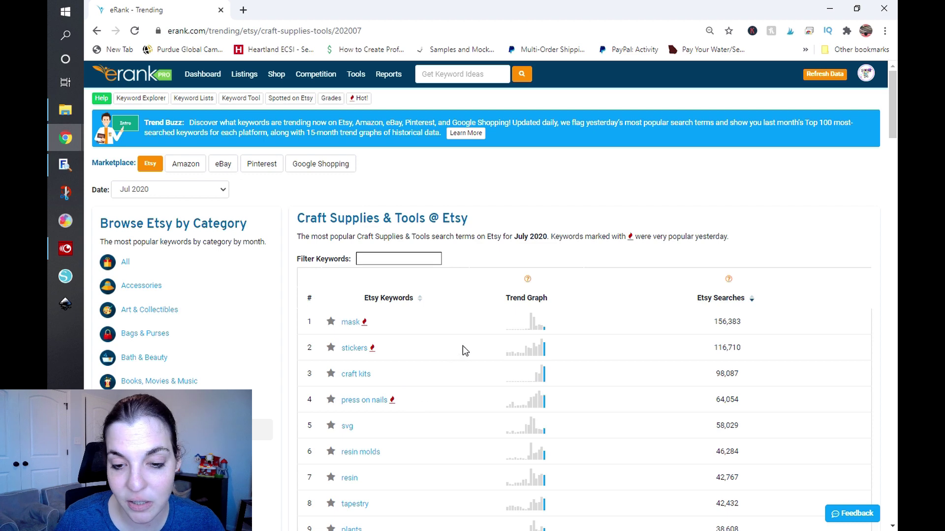
pyautogui.scroll(-7, 462, 349)
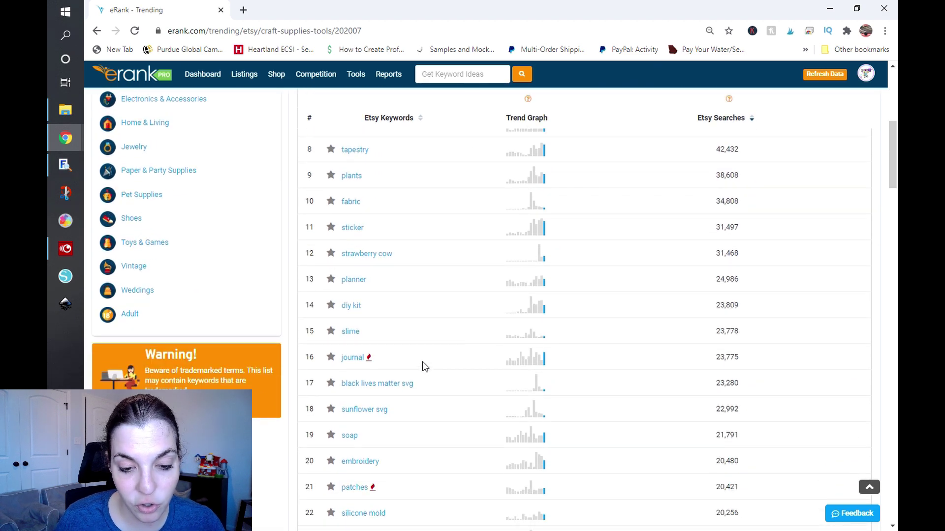
pyautogui.scroll(-2, 425, 367)
pyautogui.scroll(10, 425, 366)
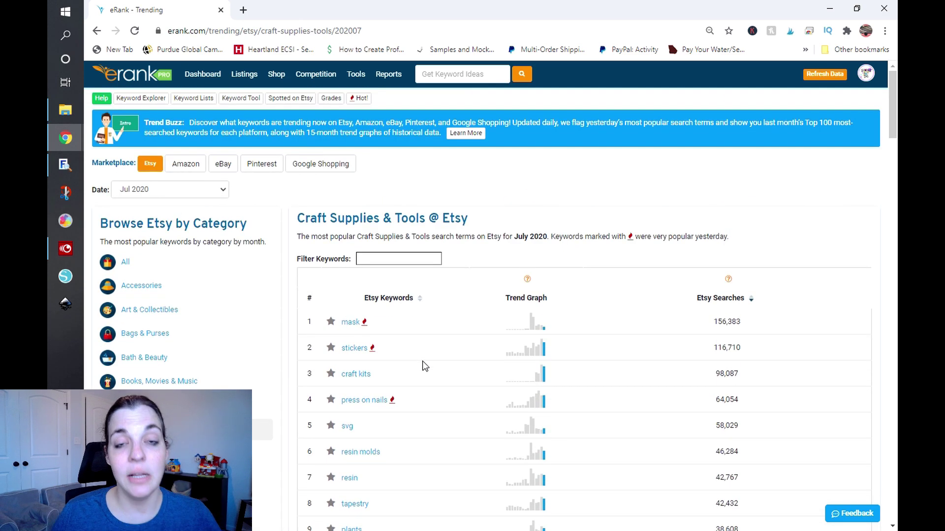